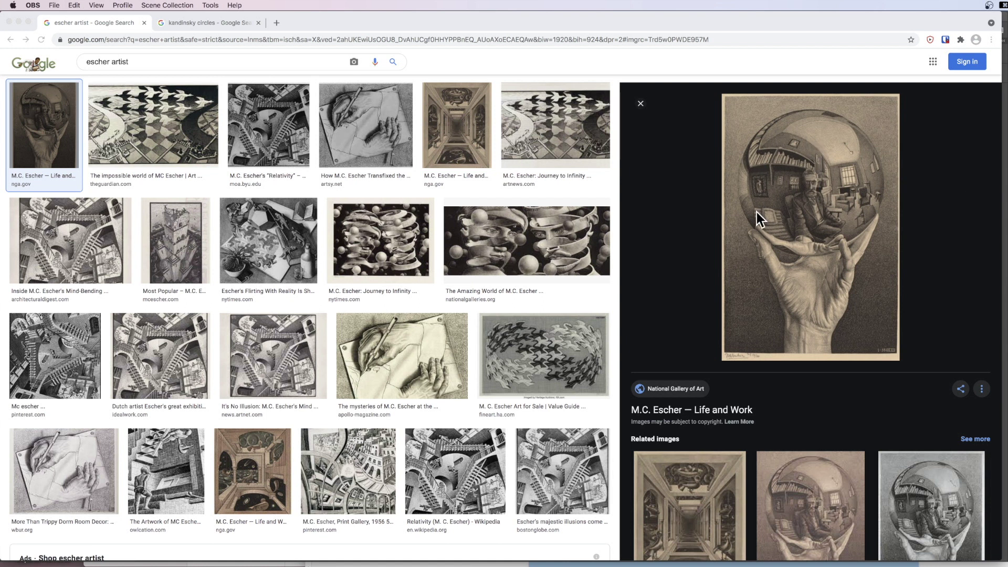
Show the kandinsky circles image results, then minimise Chrome to reveal the Photoshop pier photo.
left_click(204, 22)
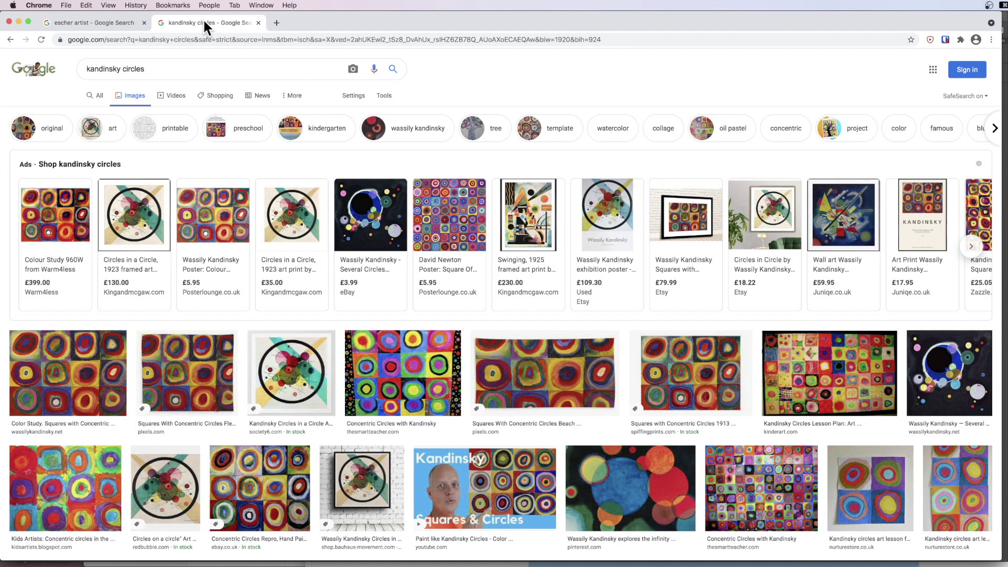
left_click(18, 21)
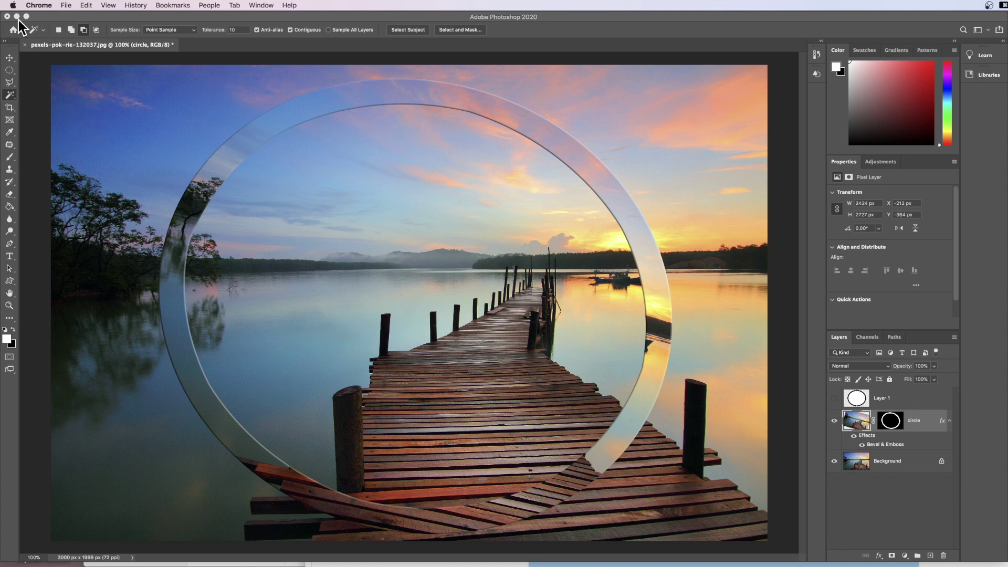
Delete Layer 1 and the circle layer, leaving only the pier Background layer.
left_click(906, 397)
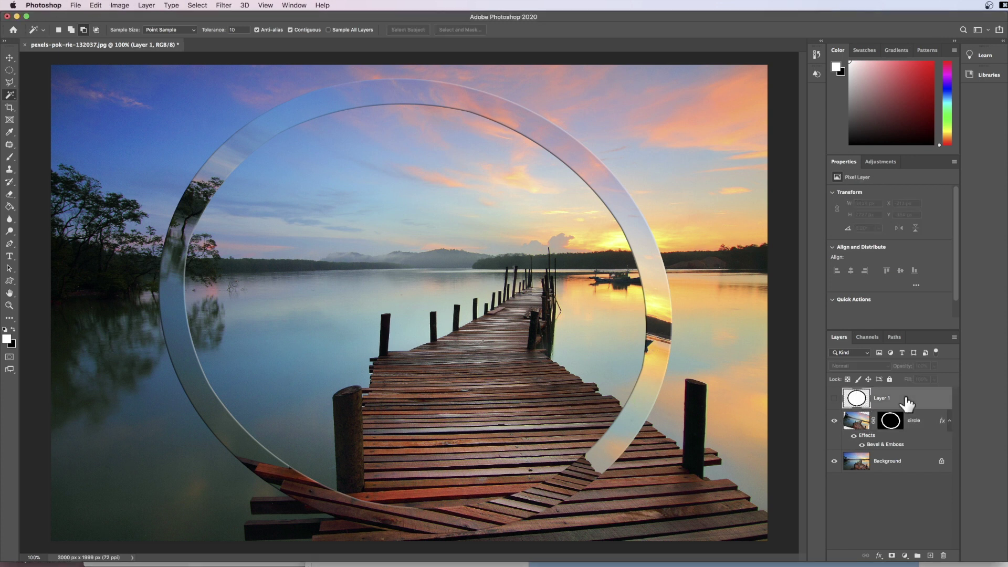
left_click(917, 445, "shift")
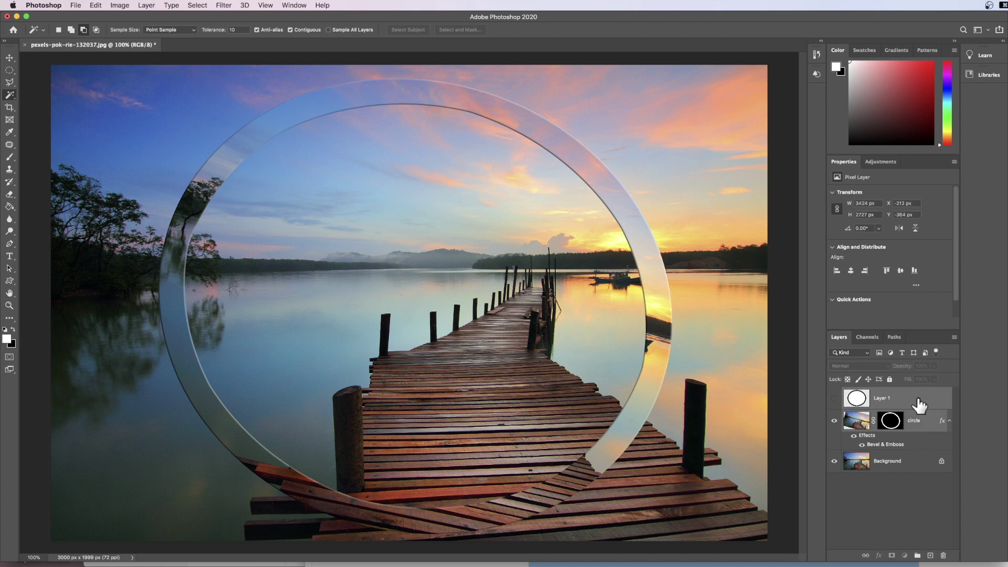
left_click_drag(918, 406, 949, 557)
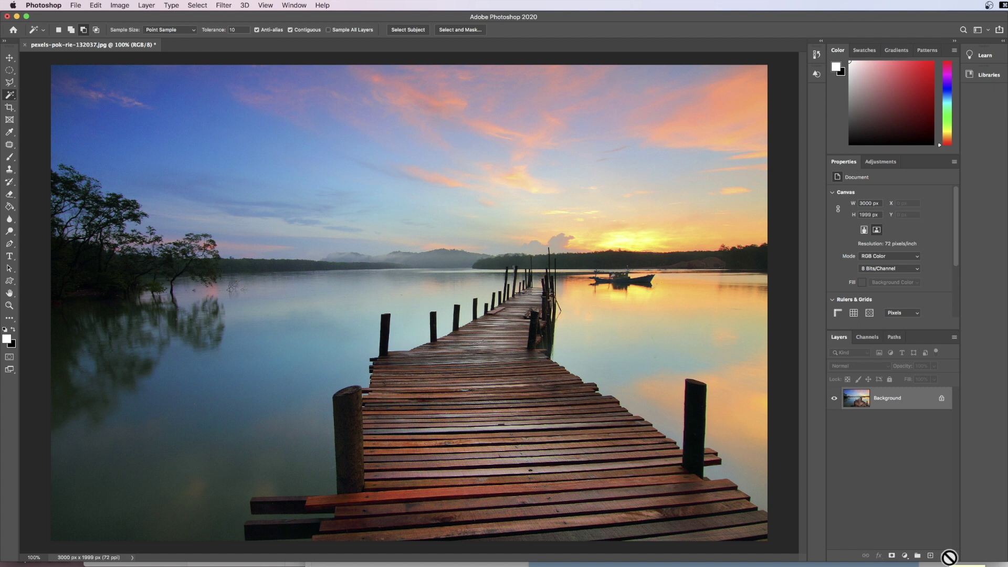
Create a new empty layer above Background and name it 'shape'.
left_click_drag(949, 557, 914, 461)
left_click(931, 556)
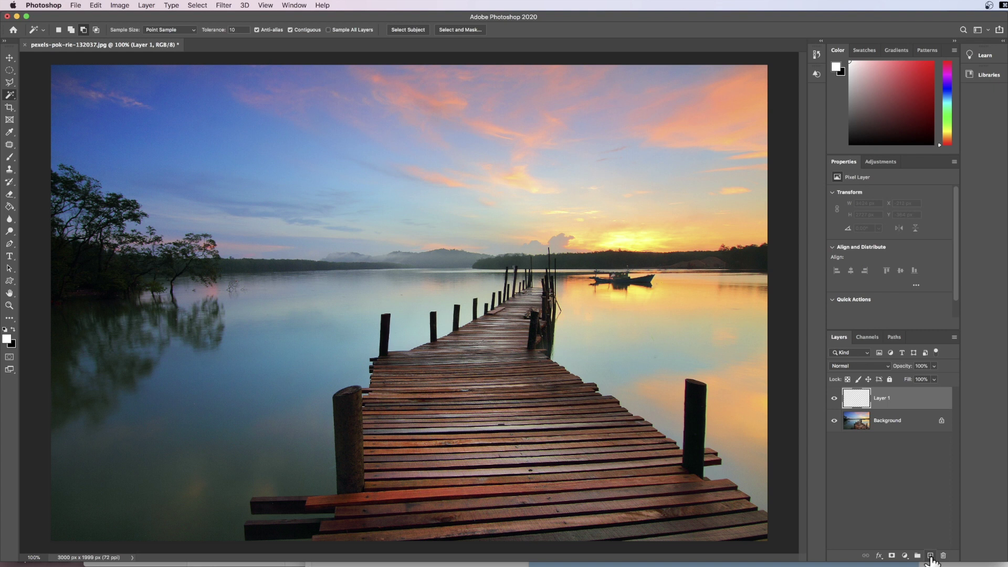
double_click(881, 398)
type("shape")
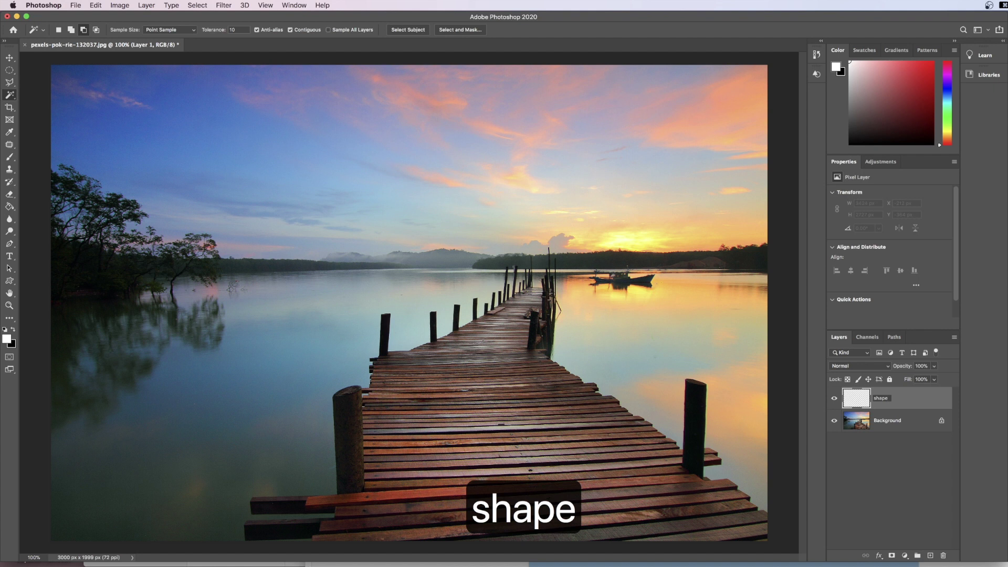
key("Return")
key("m")
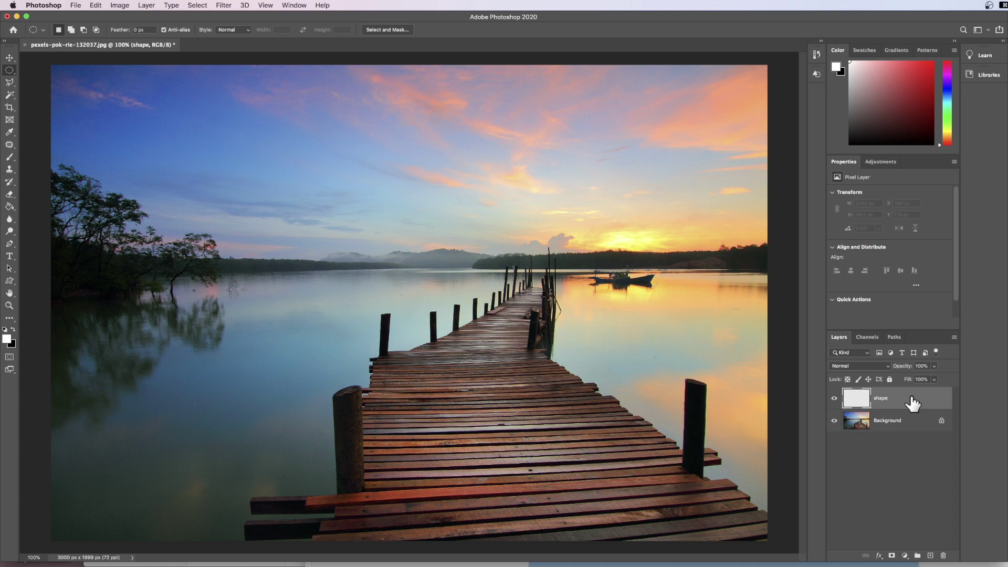
Draw a 1936 × 1936 px elliptical marquee circle over the sky and pier.
right_click(11, 72)
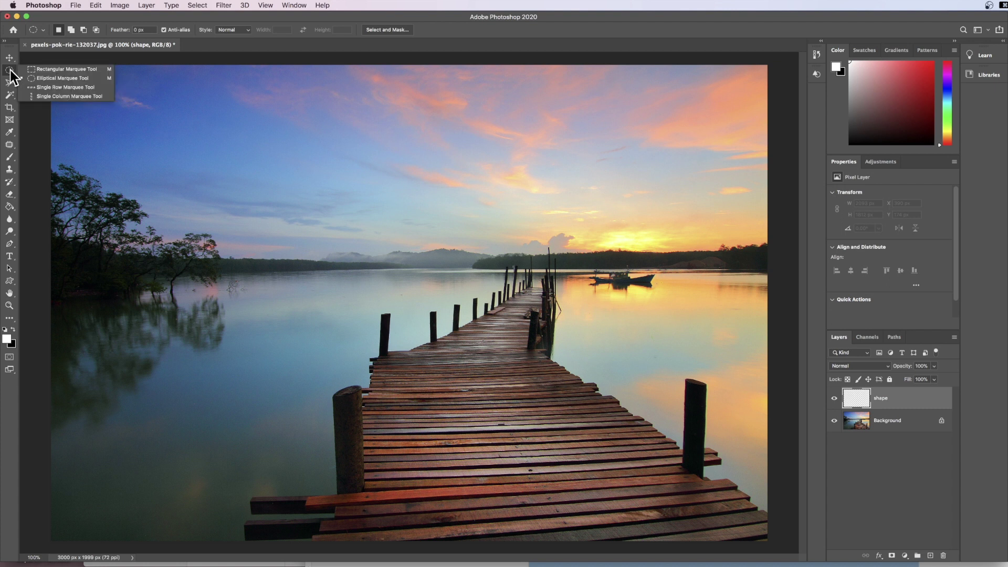
left_click(61, 78)
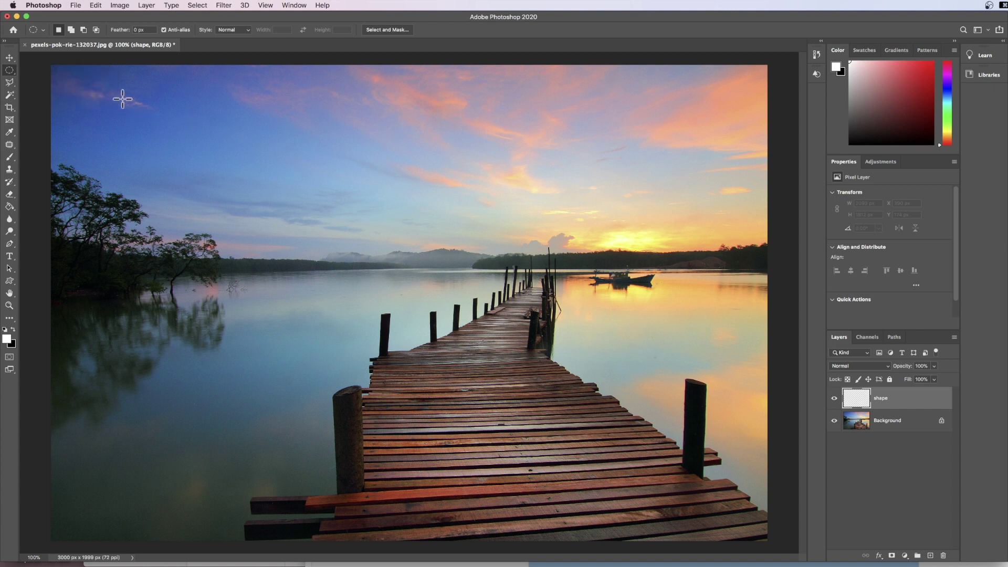
left_click_drag(122, 99, 304, 394)
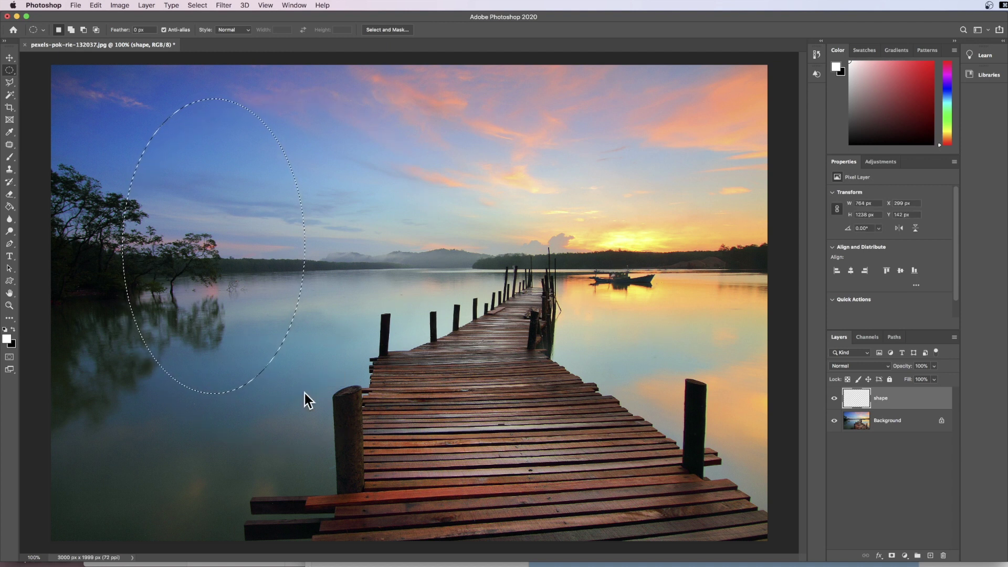
key("super+d")
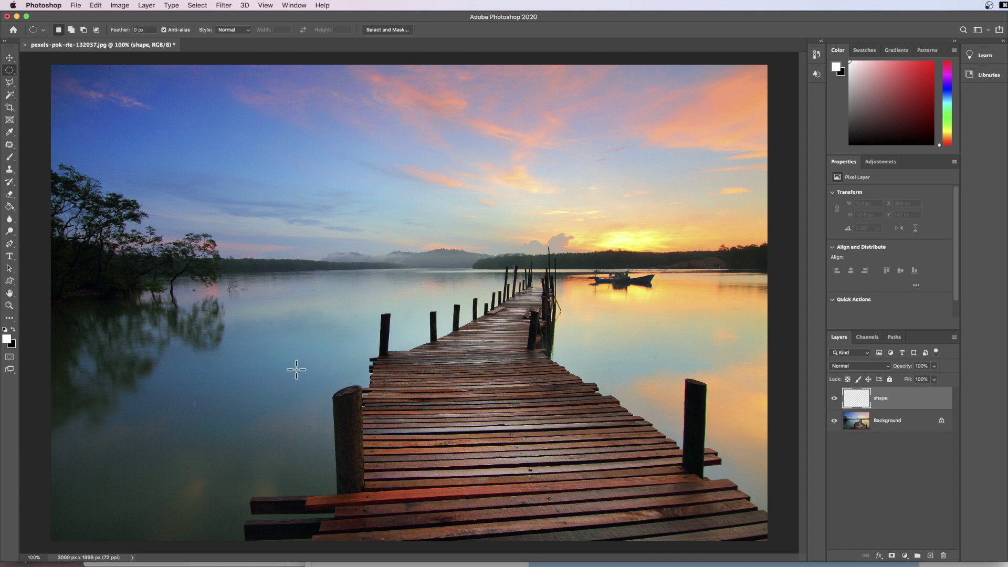
left_click_drag(144, 74, 736, 536)
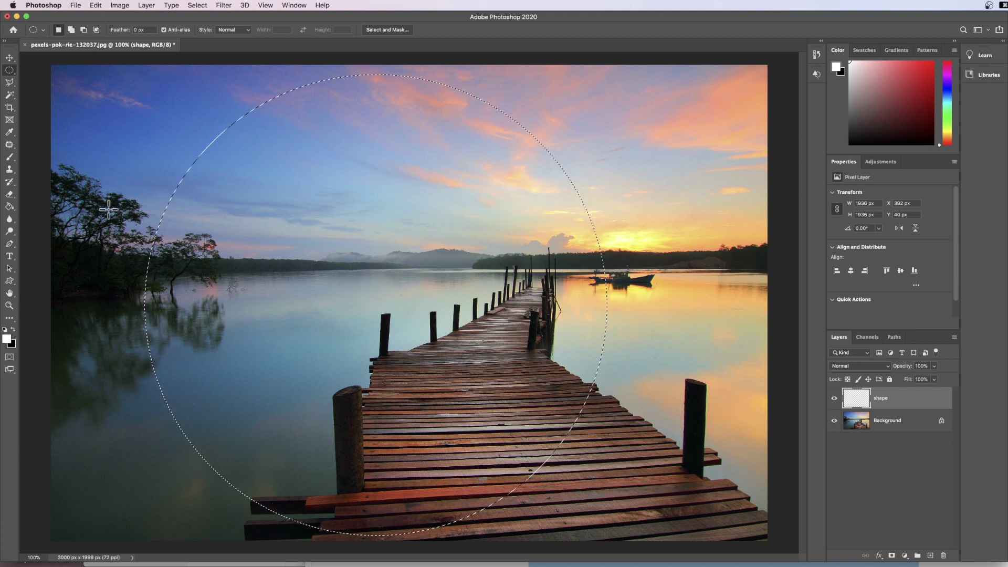
Fill the circular selection with solid white using the Paint Bucket tool.
left_click(10, 208)
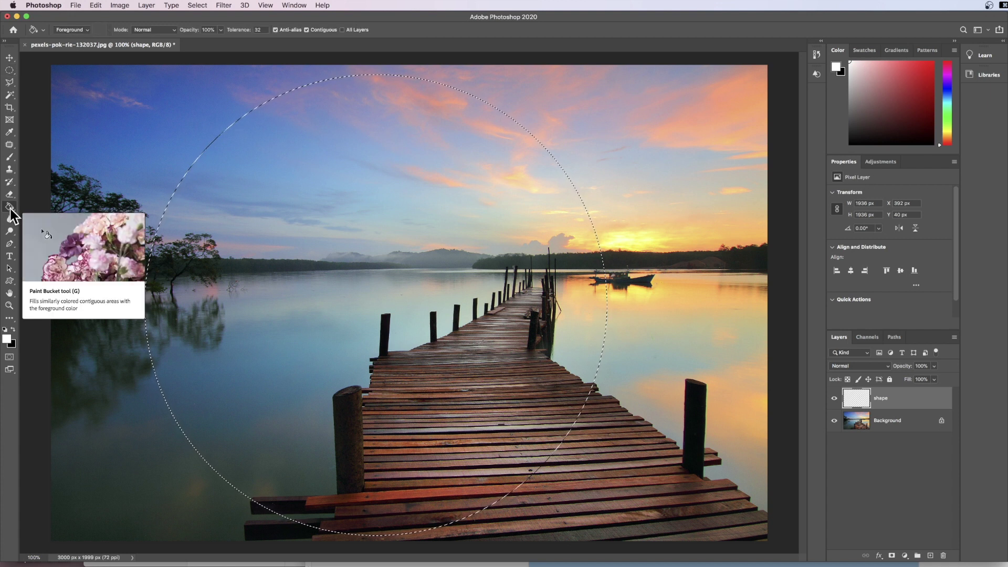
right_click(10, 208)
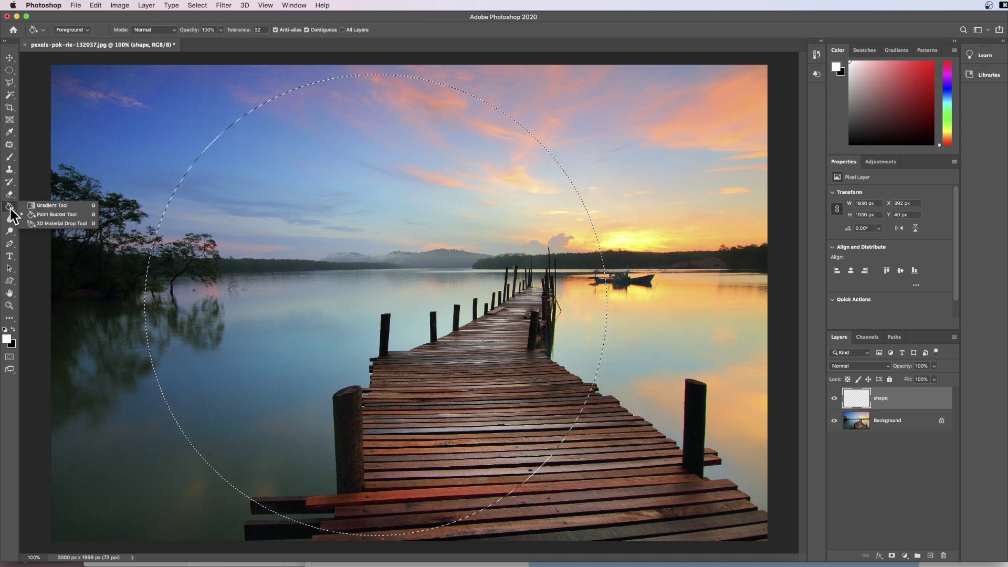
left_click(48, 215)
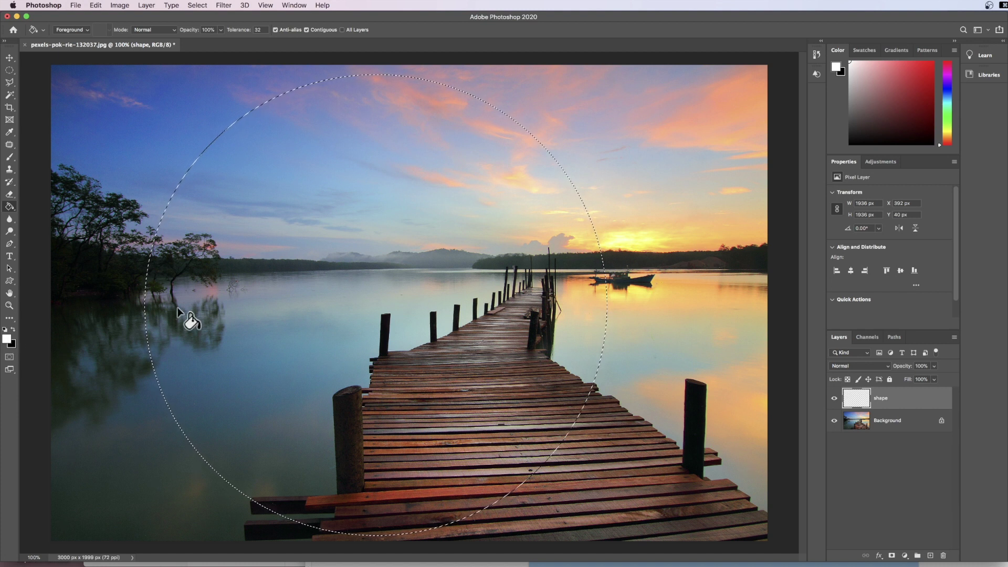
left_click(376, 265)
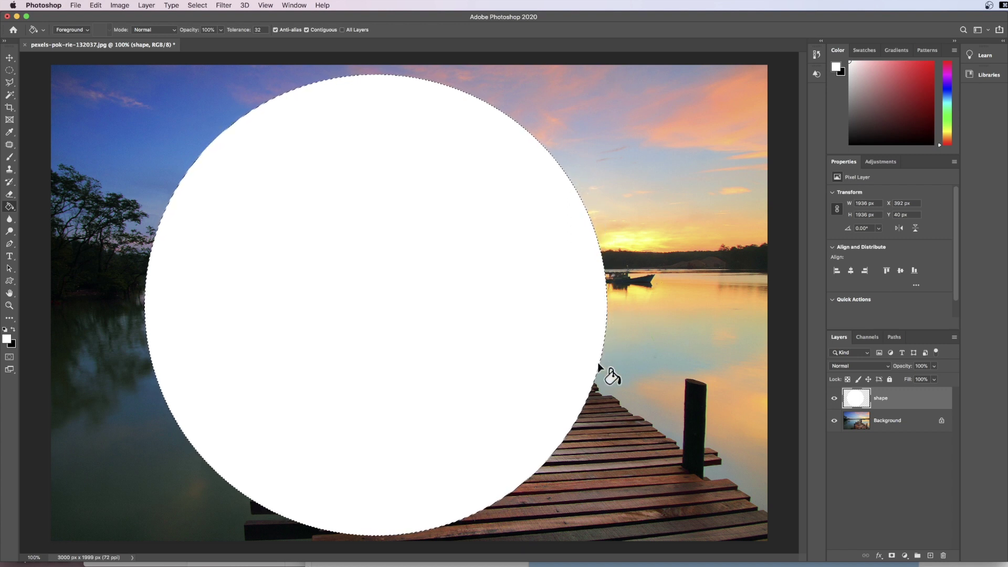
Contract the circular selection by 100 pixels with Select > Modify > Contract.
left_click(198, 7)
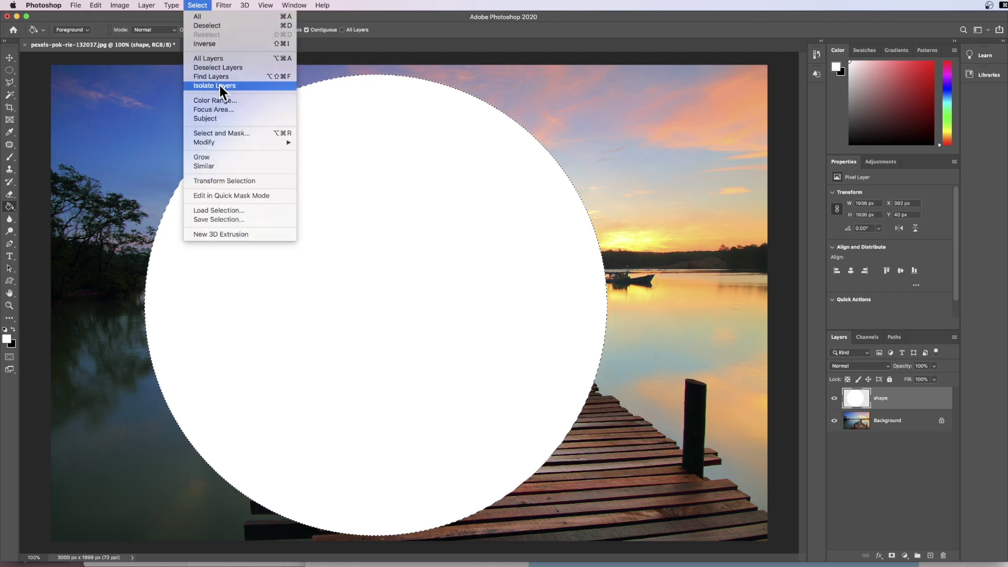
mouse_move(231, 144)
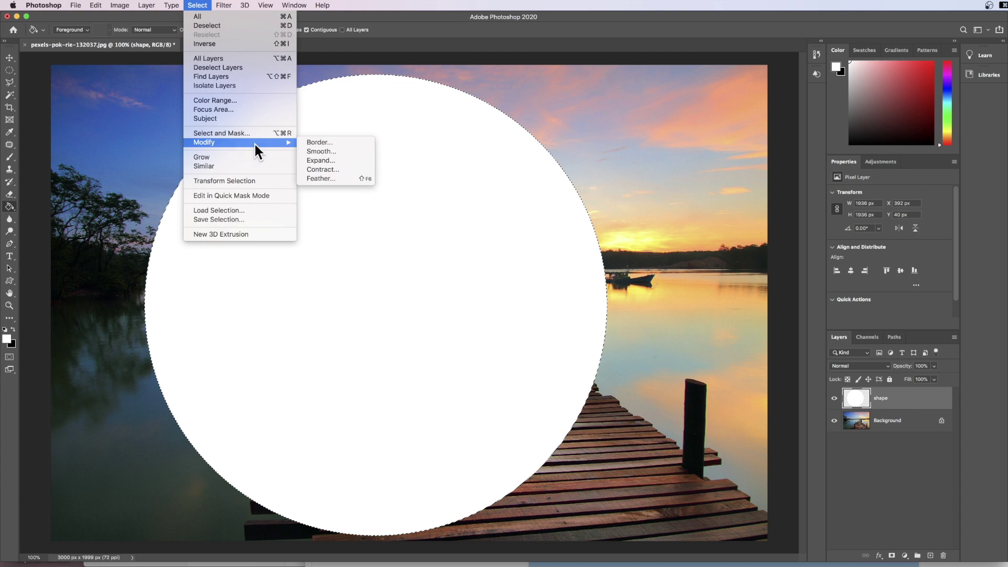
left_click(333, 169)
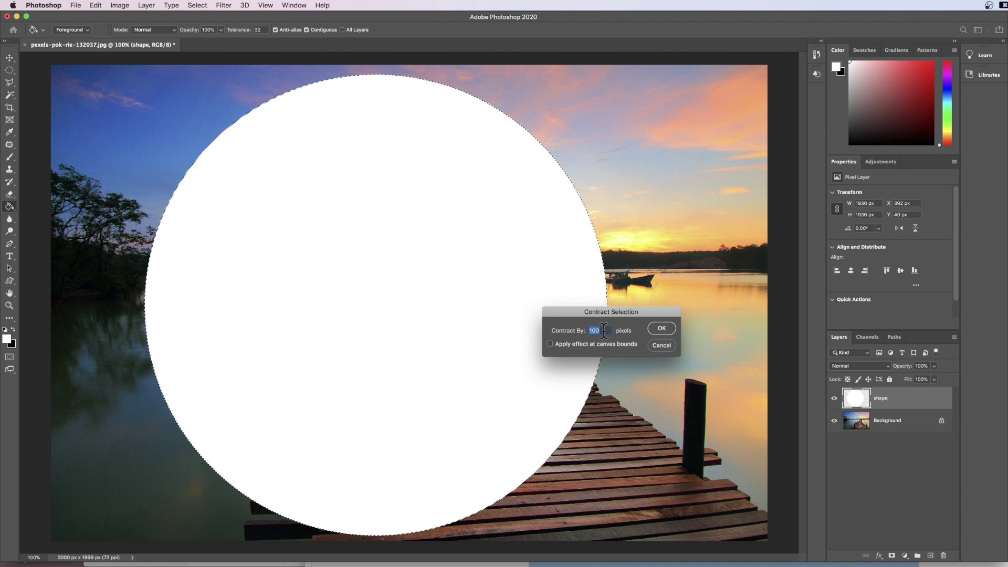
left_click(661, 329)
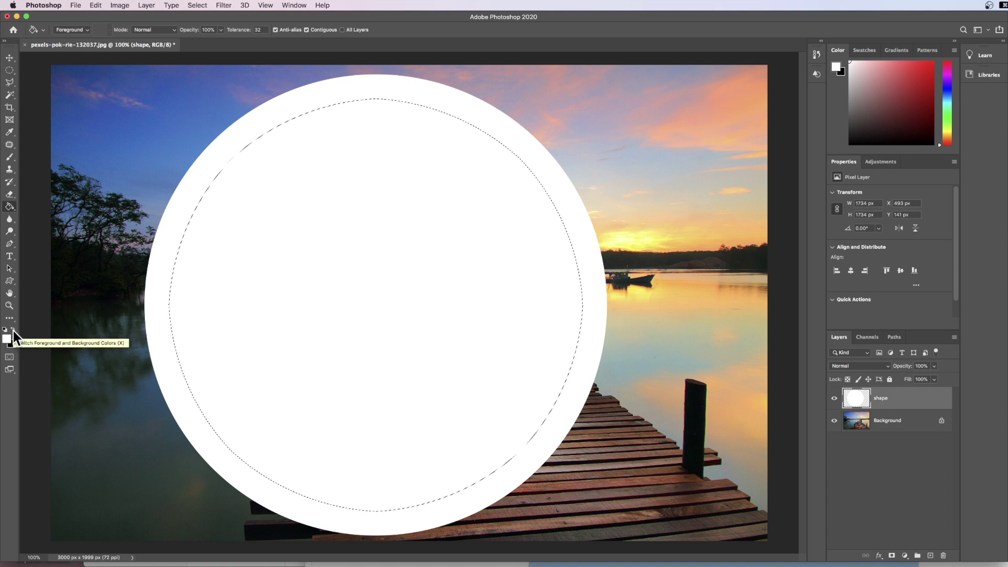
Fill the inset circle with black and deselect, leaving a white ring.
key("x")
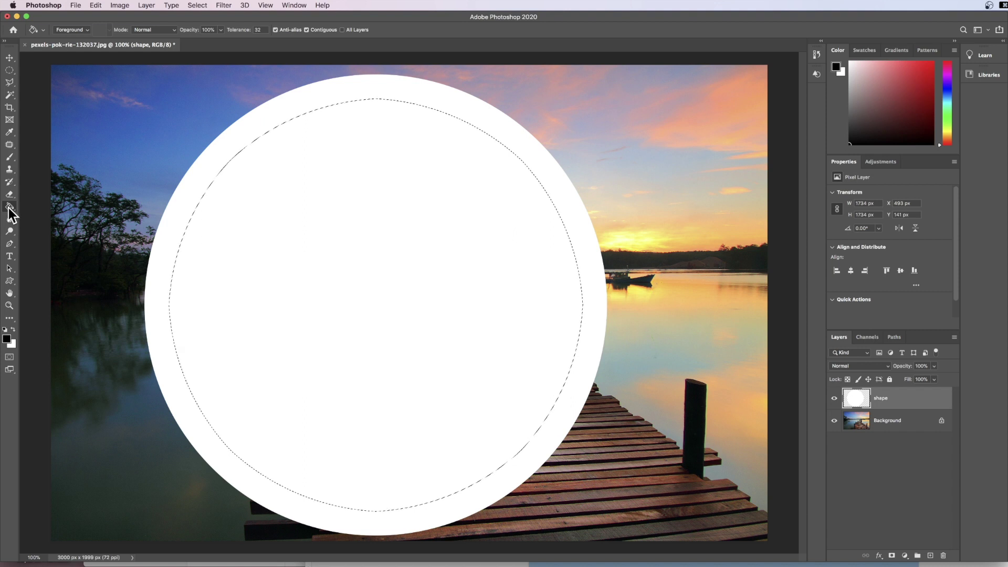
left_click(335, 246)
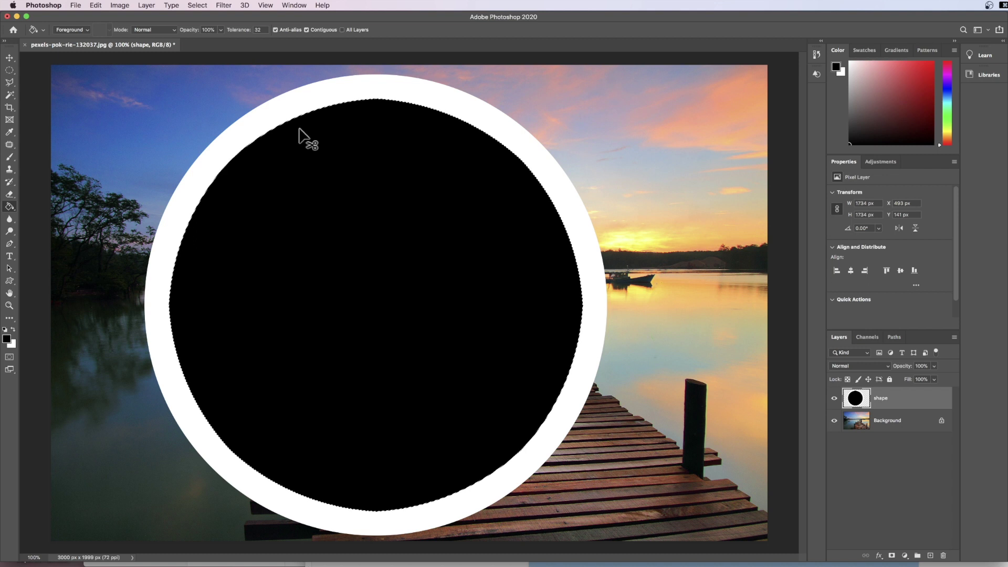
key("super+d")
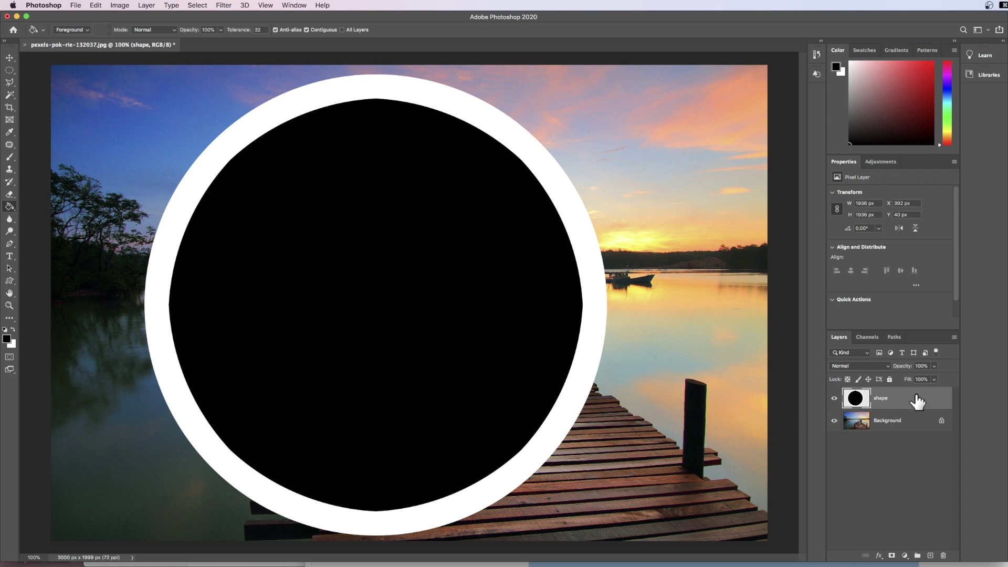
Duplicate the pier Background layer into a Background copy layer.
left_click(920, 426)
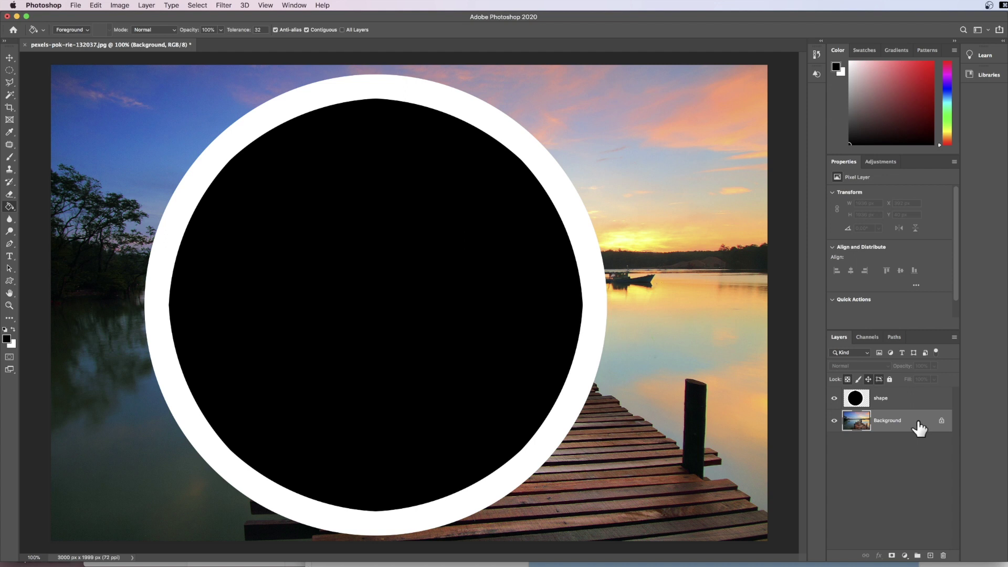
key("super+j")
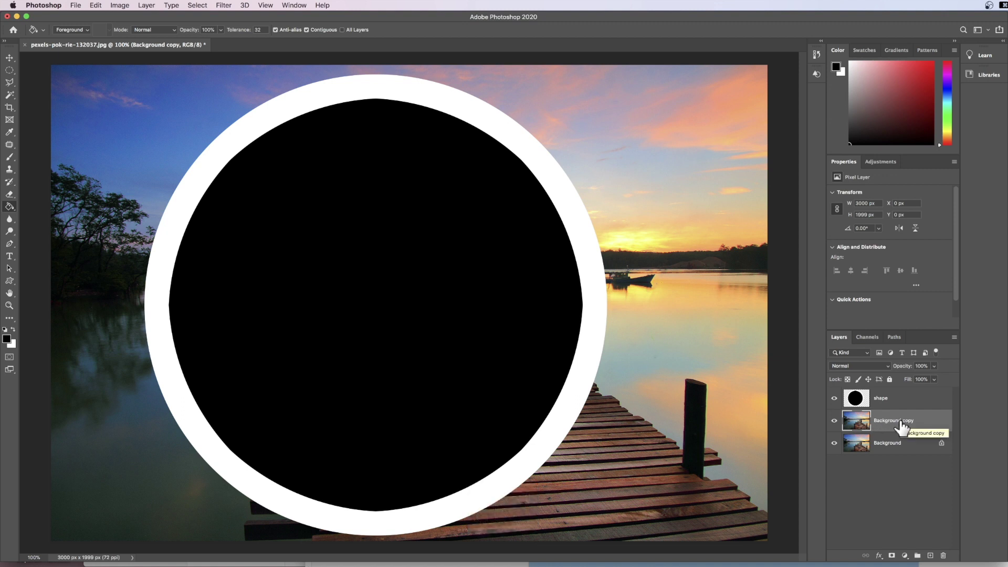
left_click(920, 402)
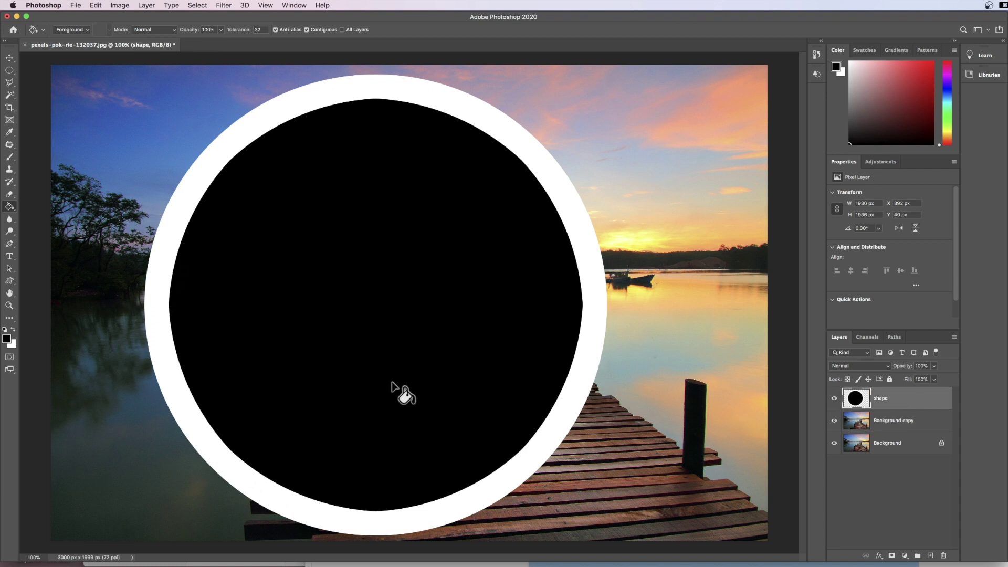
Select the white ring with the Magic Wand and hide the shape layer.
left_click(10, 98)
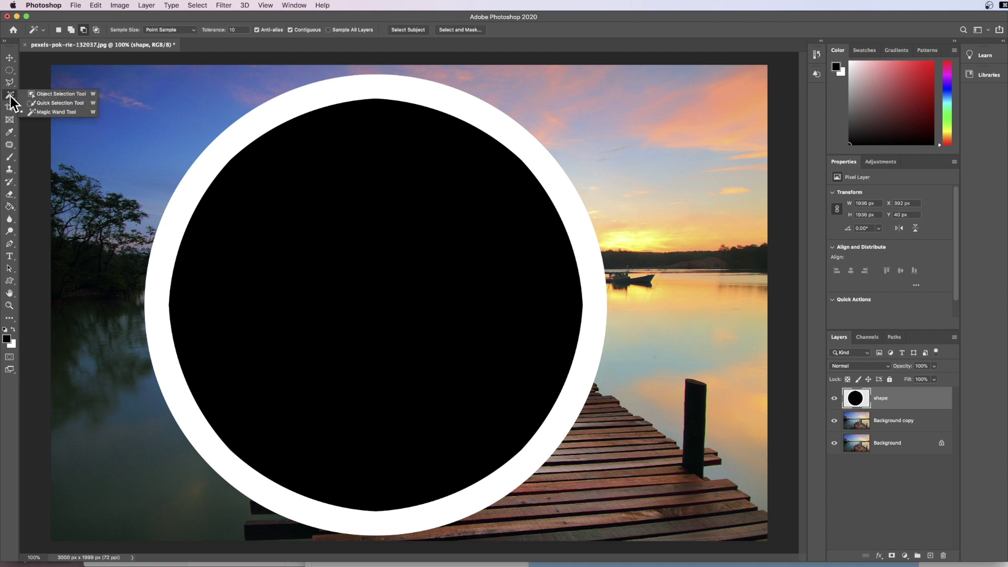
left_click(56, 112)
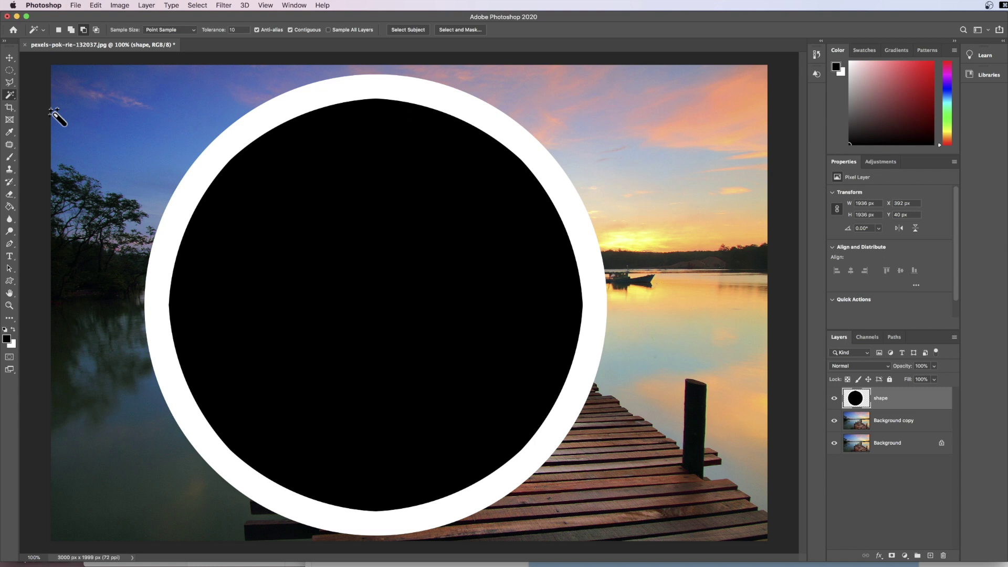
left_click(268, 117)
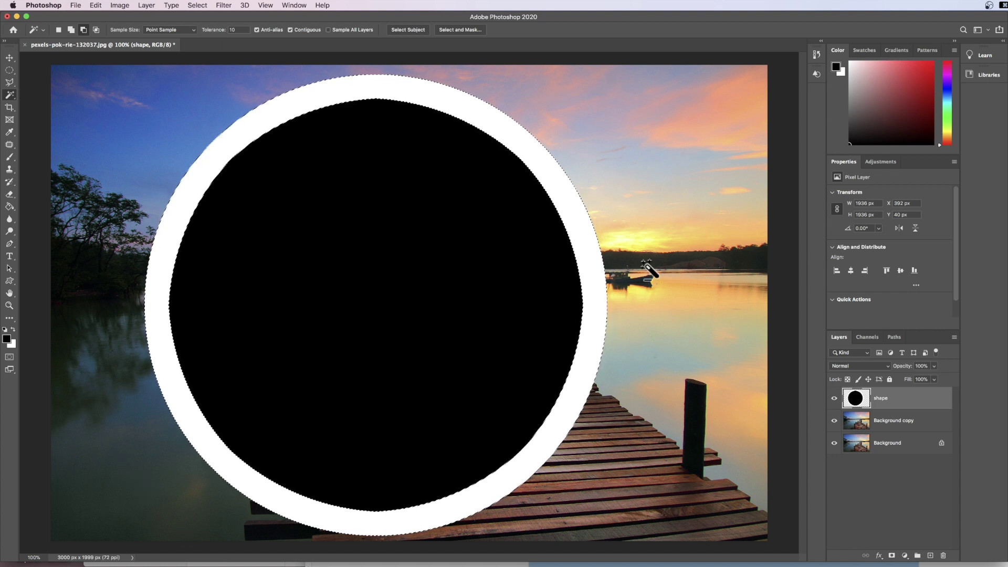
left_click(835, 399)
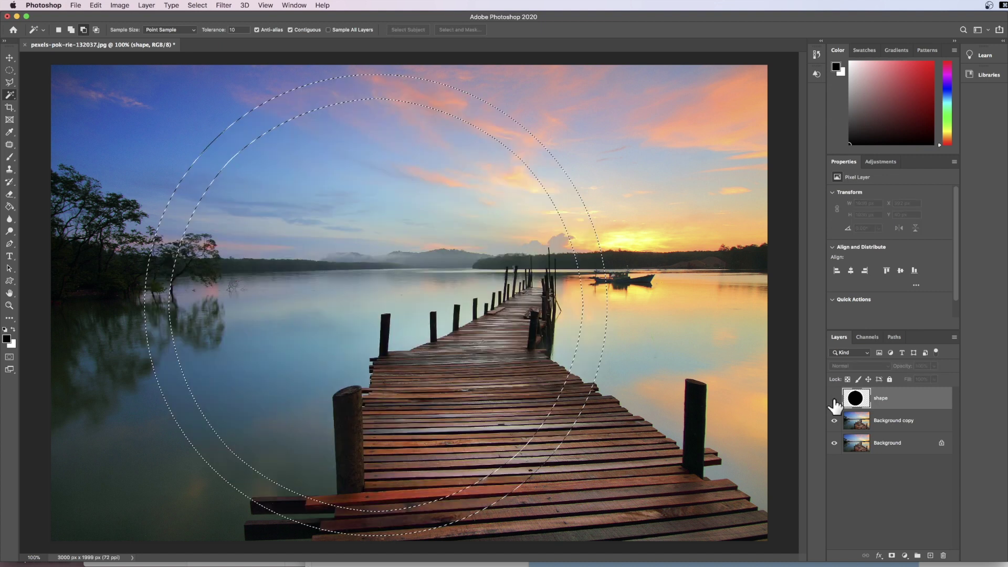
Add a ring-shaped mask to Background copy, toggling Background's visibility to check it.
left_click(928, 425)
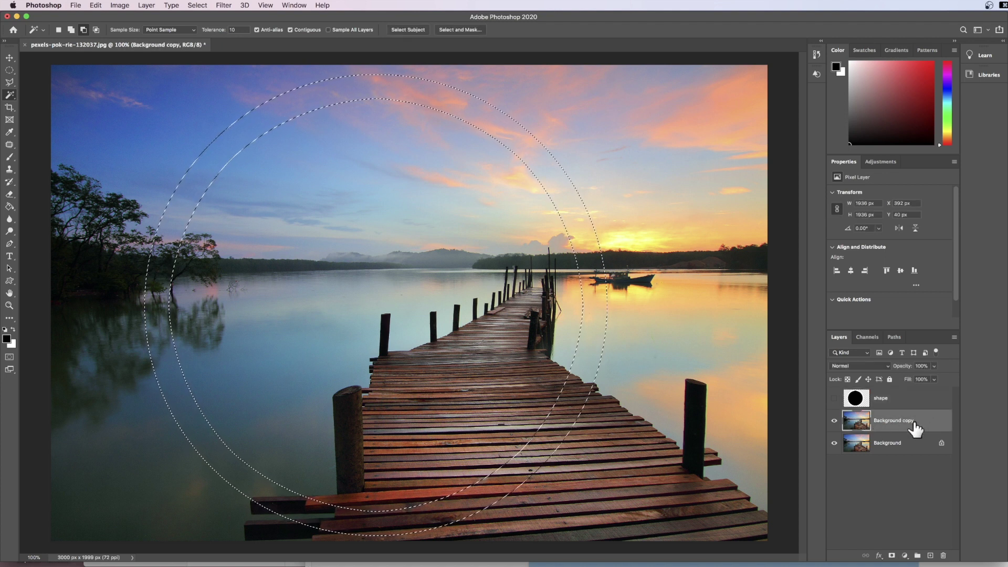
left_click(892, 555)
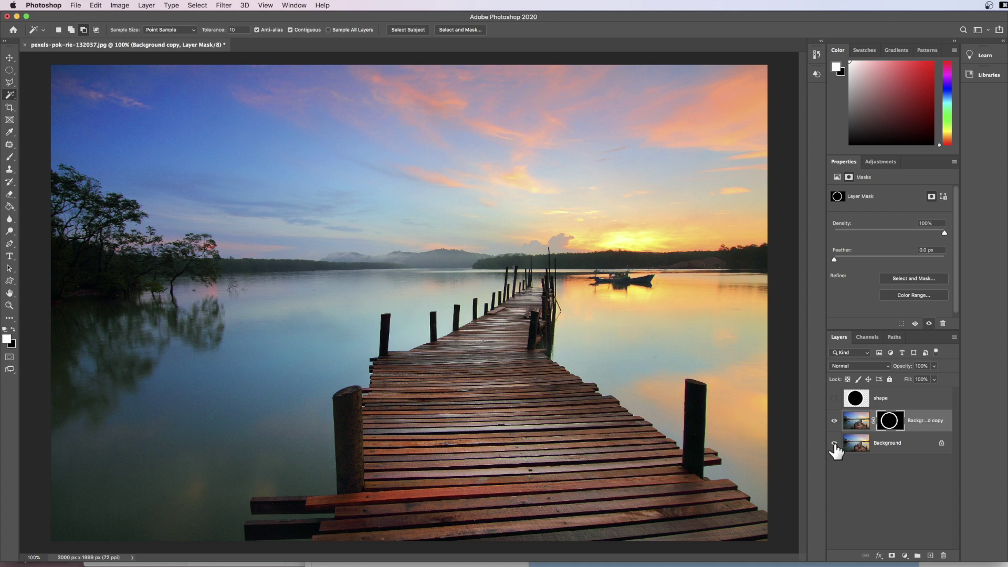
left_click(834, 445)
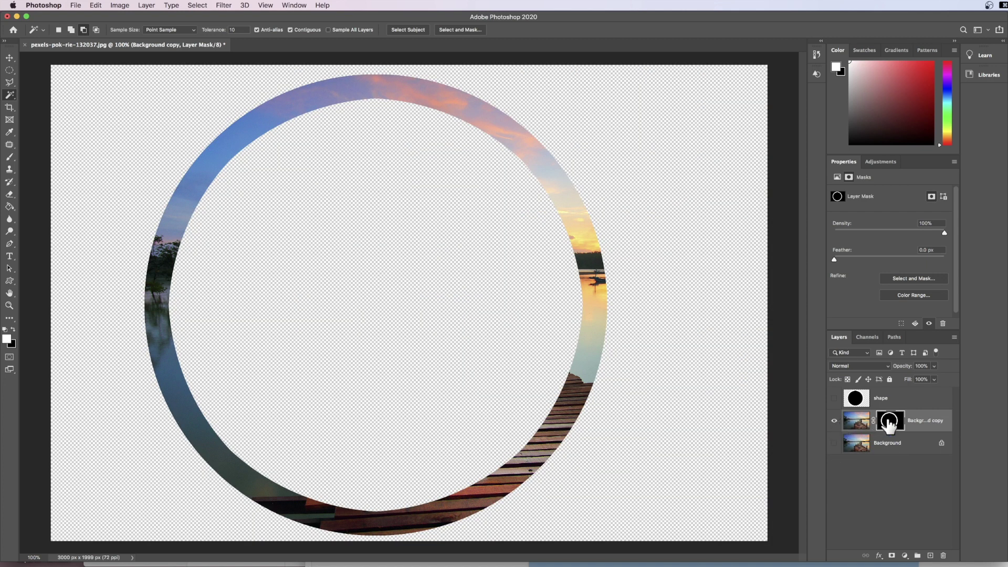
left_click(834, 445)
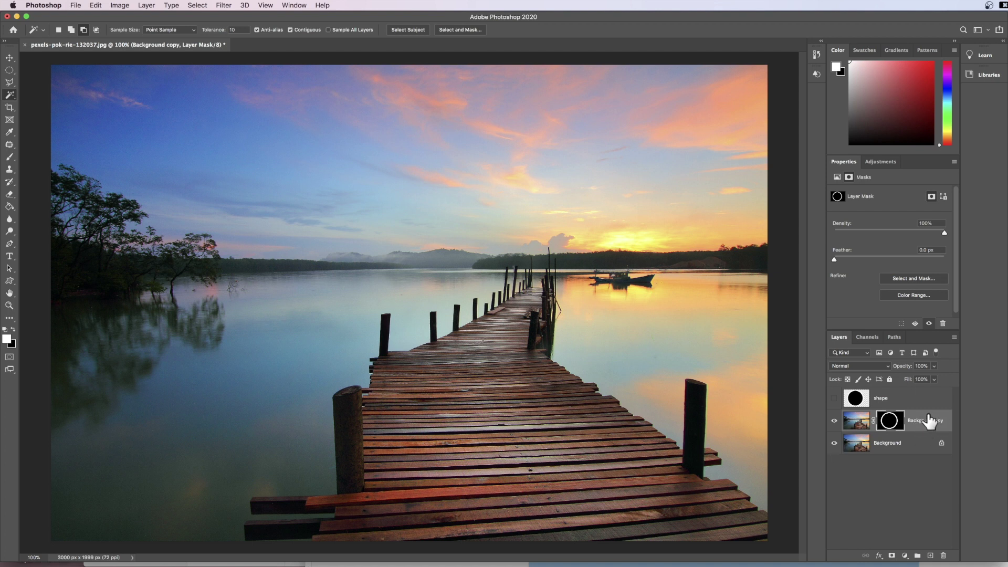
Free-transform the masked Background copy layer, rotating it about 19.67° to tilt the ring.
left_click(929, 420)
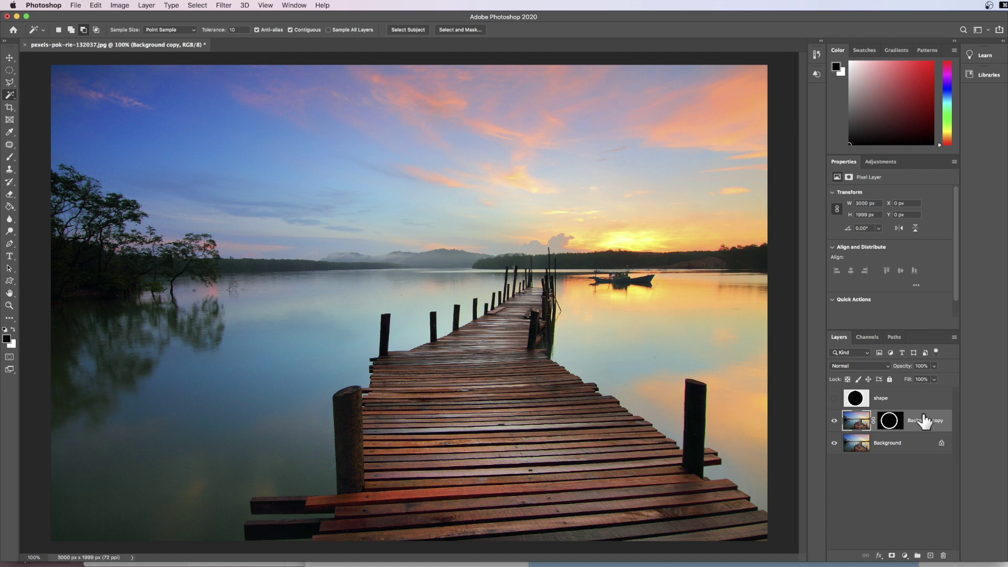
key("super+t")
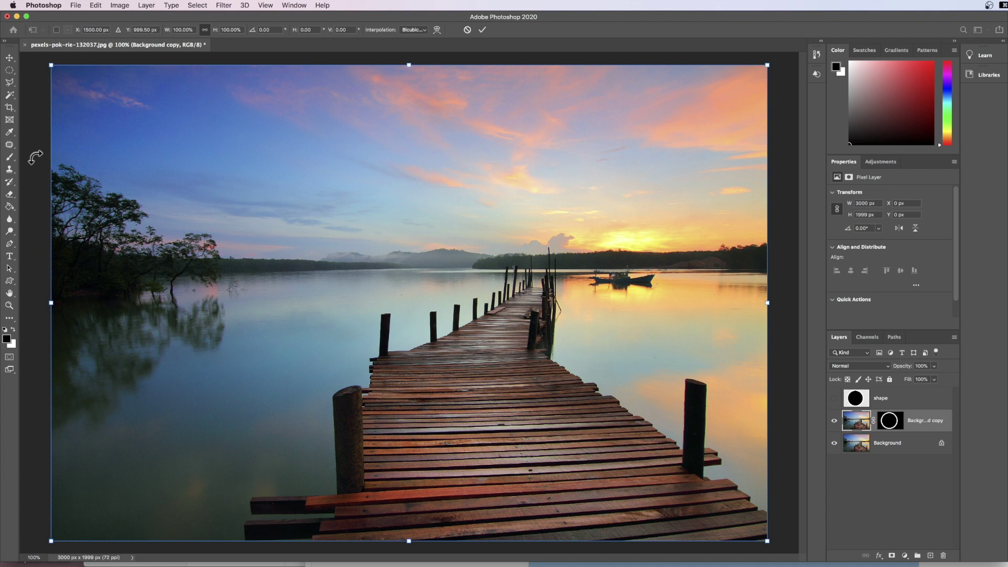
left_click_drag(34, 158, 136, 72)
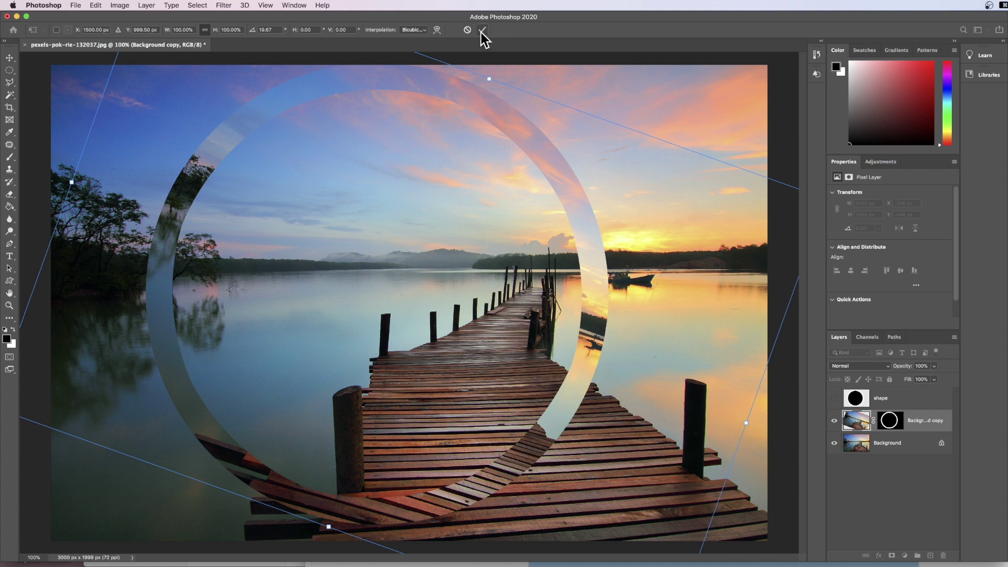
Commit the 19.67° rotation and bring up the Background copy's Layer Style settings.
key("Return")
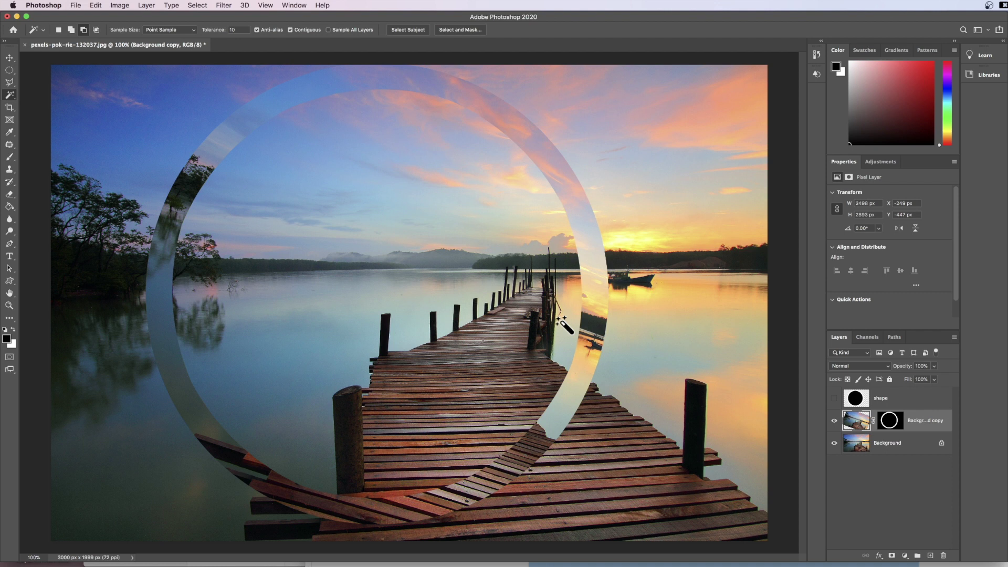
double_click(930, 420)
left_click_drag(914, 344, 810, 291)
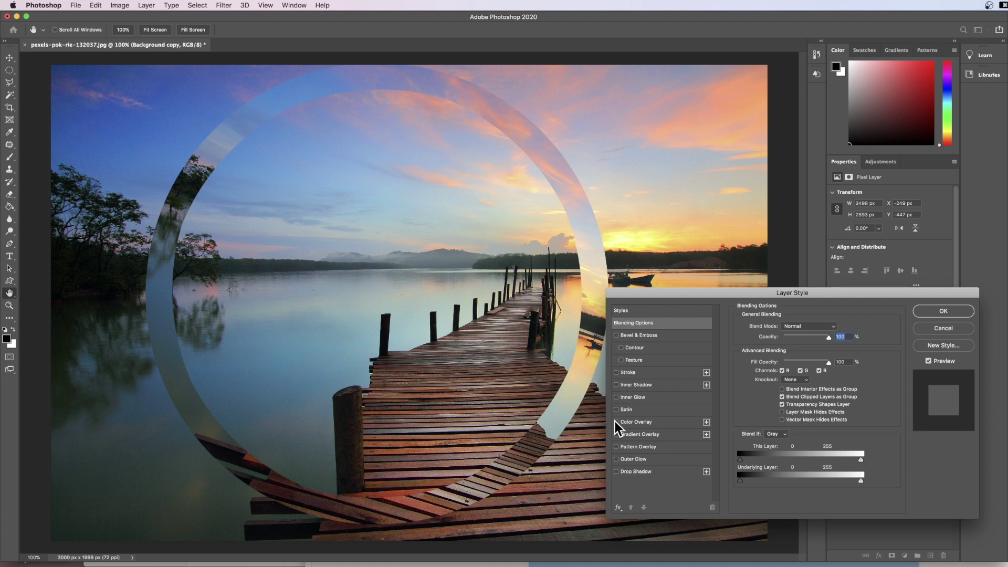
Try and discard Drop Shadow and Stroke, then apply Bevel & Emboss to the ring.
left_click(617, 472)
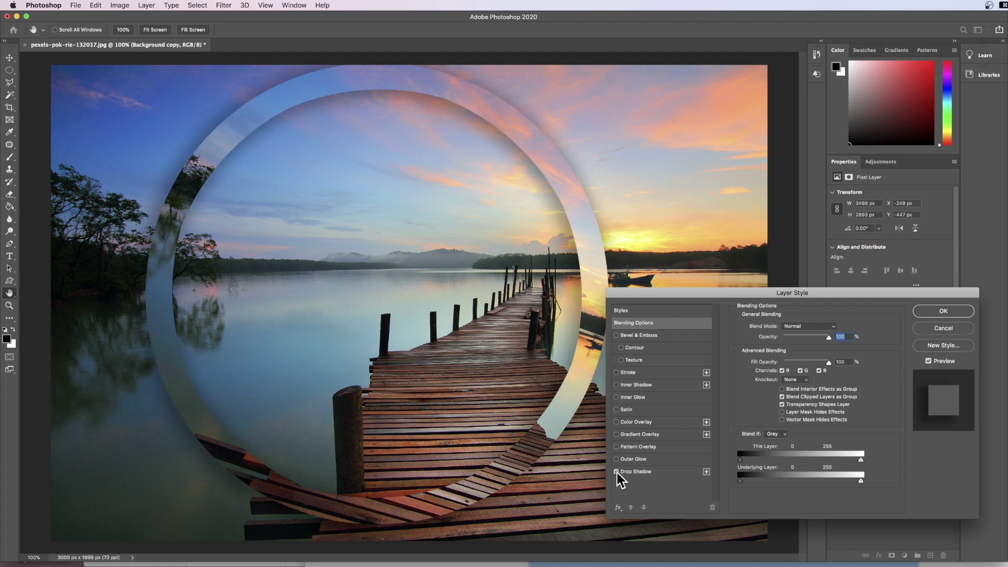
left_click(616, 472)
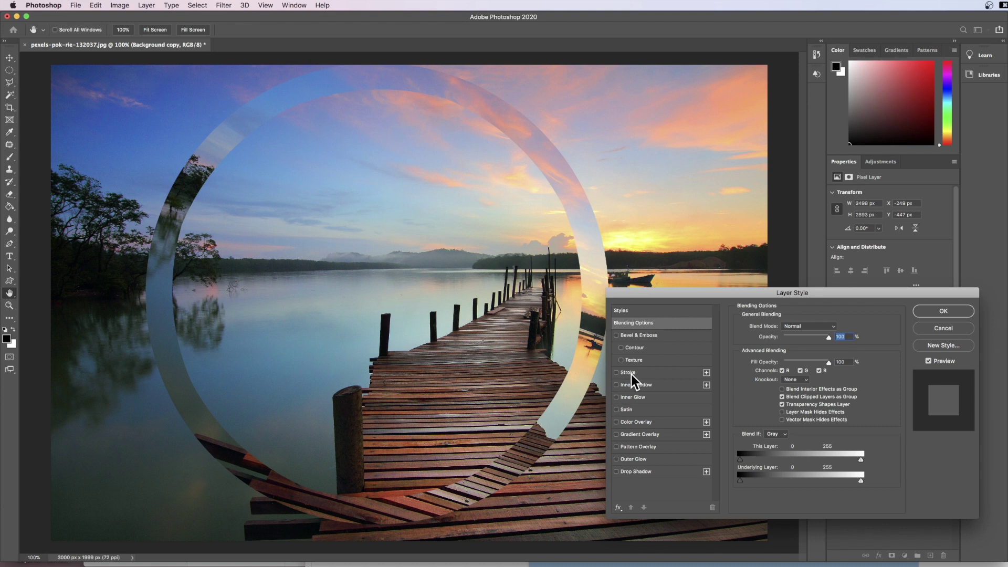
left_click(616, 373)
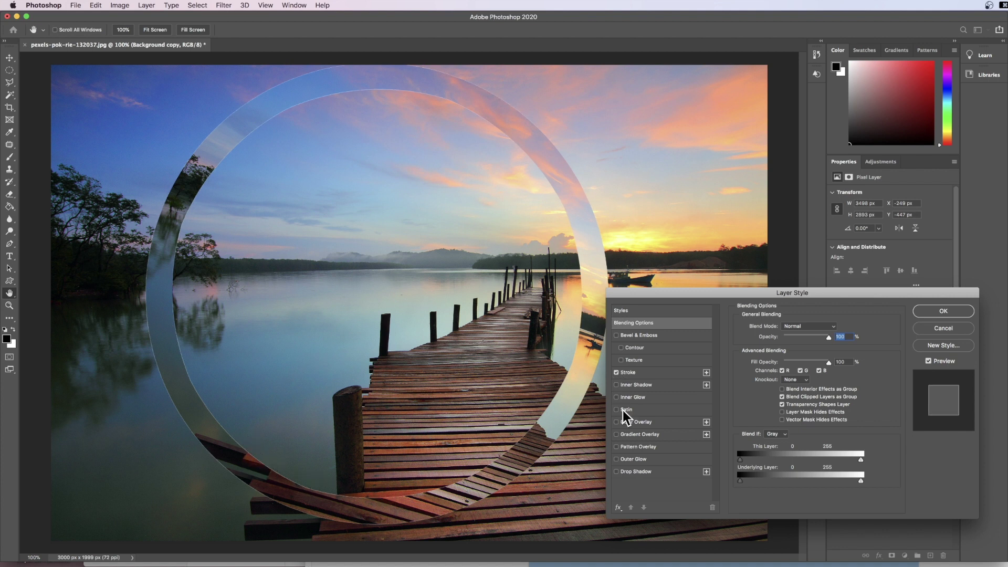
left_click(616, 373)
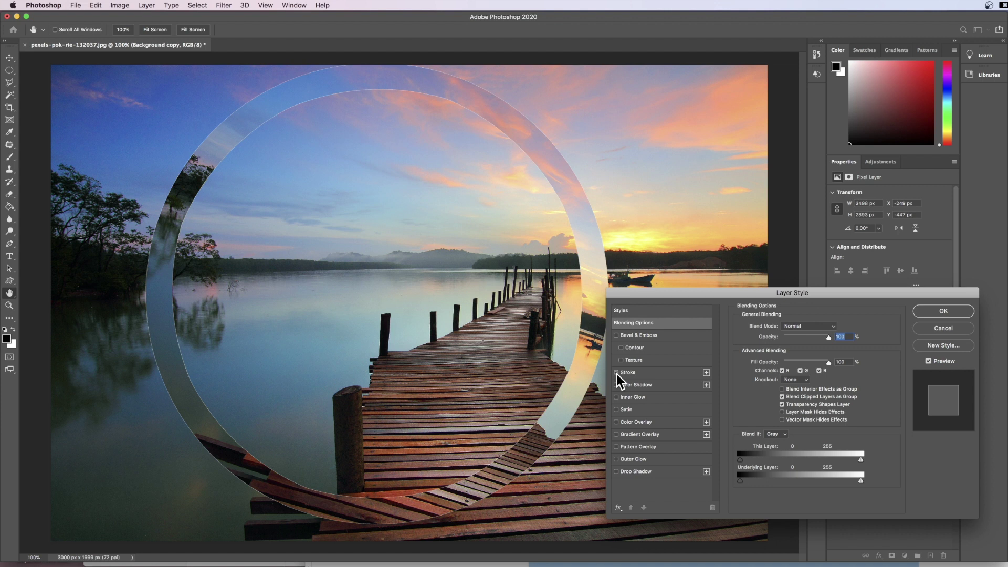
left_click(616, 335)
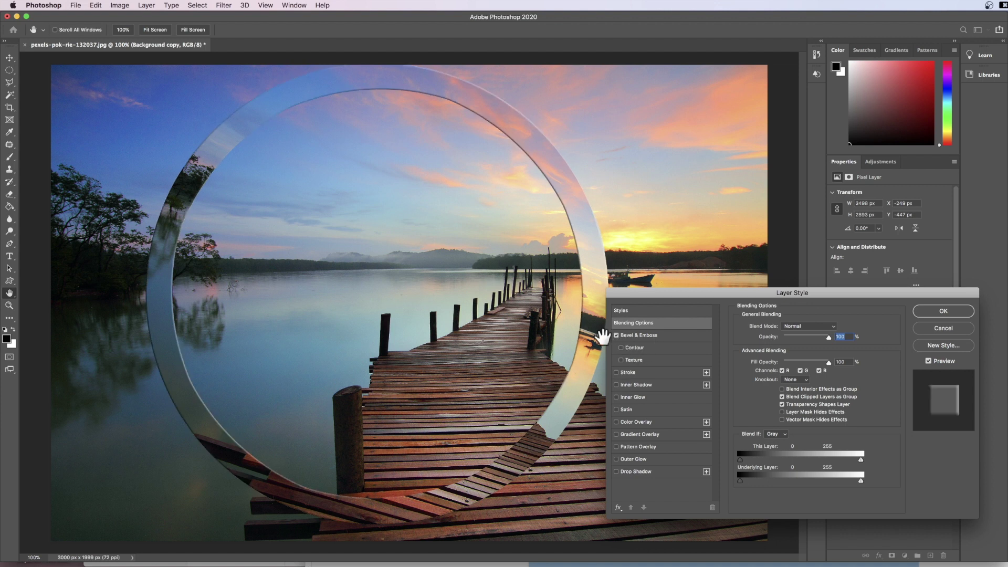
left_click_drag(681, 293, 694, 290)
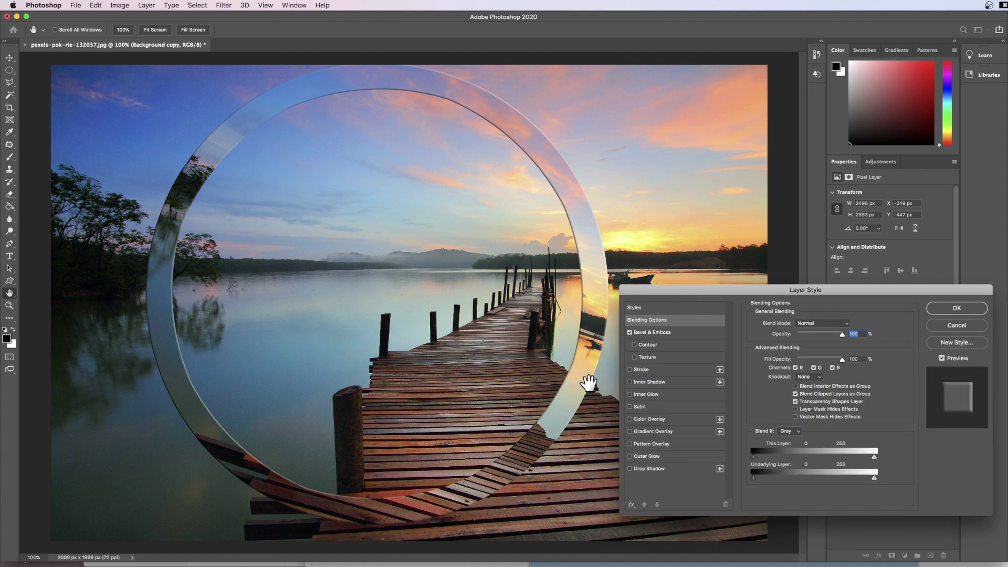
left_click(957, 309)
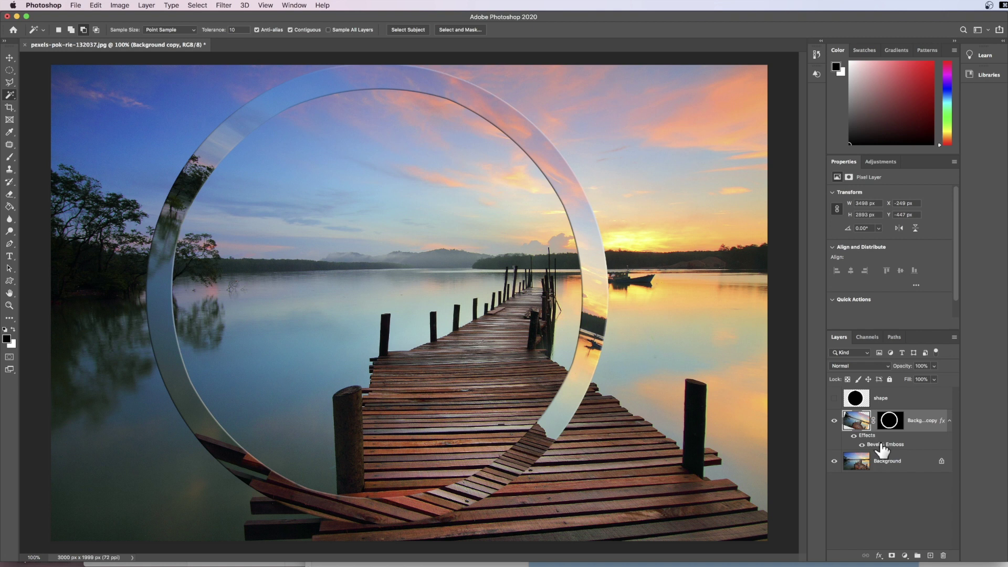
left_click(854, 437)
left_click(854, 437)
left_click(854, 437)
left_click(854, 437)
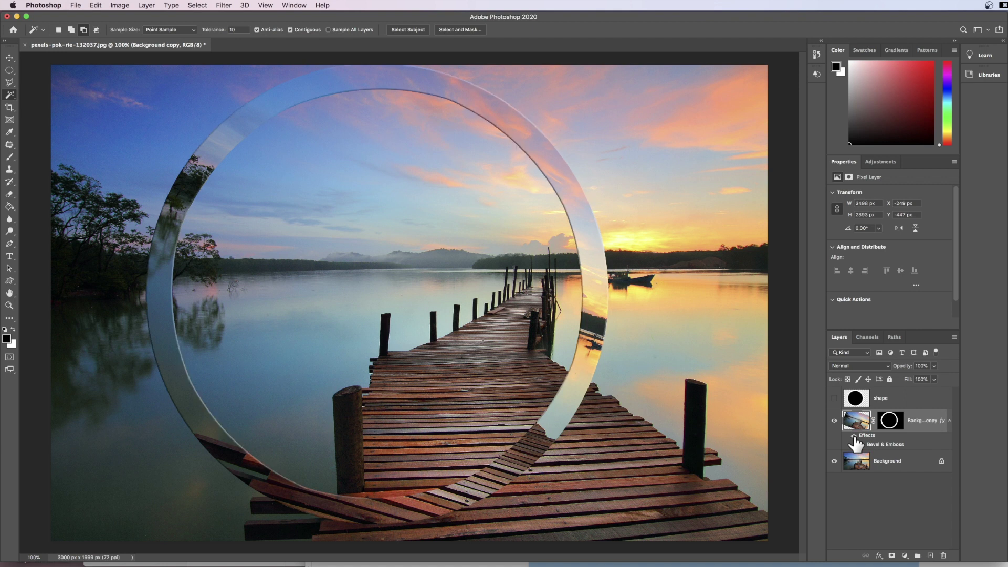